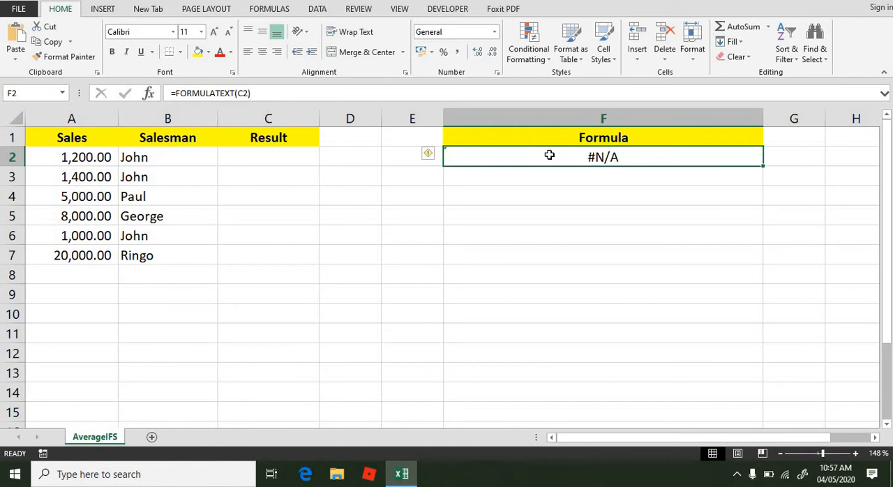
# Inspect the FORMULATEXT formula in F2 to see which cell it references
pyautogui.doubleClick(549, 155)
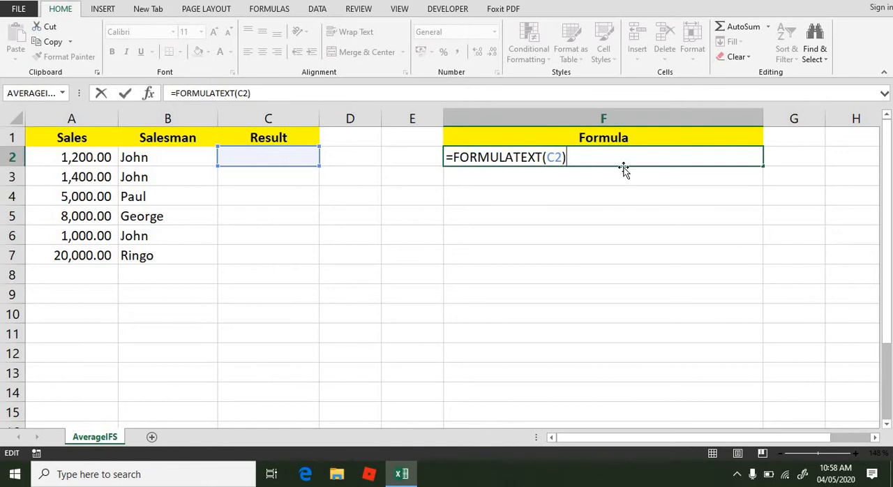
pyautogui.press('Return')
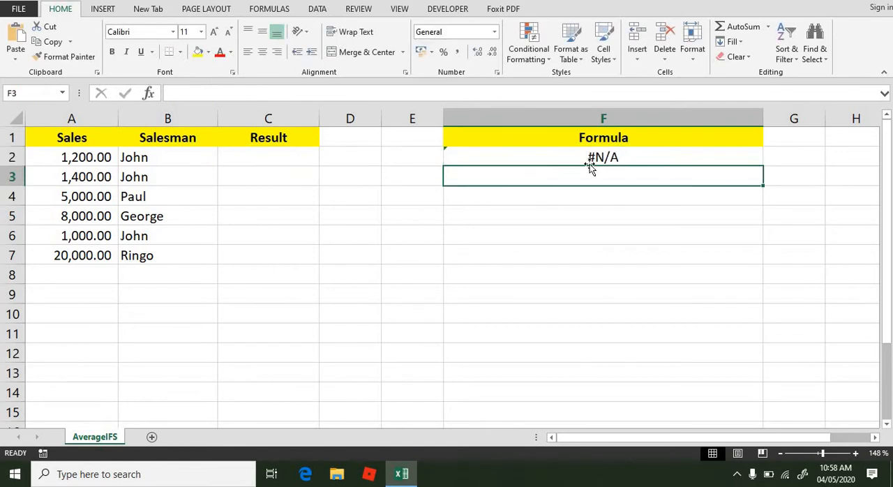
# Begin an AVERAGEIFS formula in C2 with the Sales values A2:A7 as the average range
pyautogui.click(265, 159)
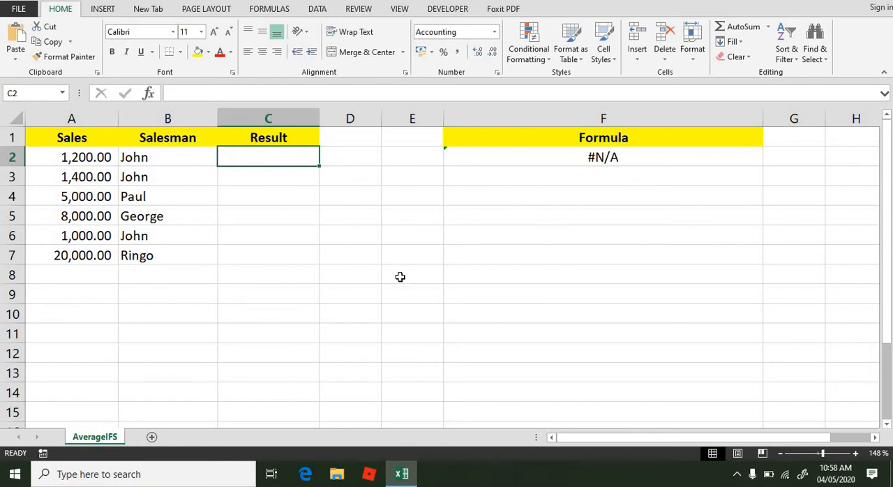
pyautogui.write('=ave')
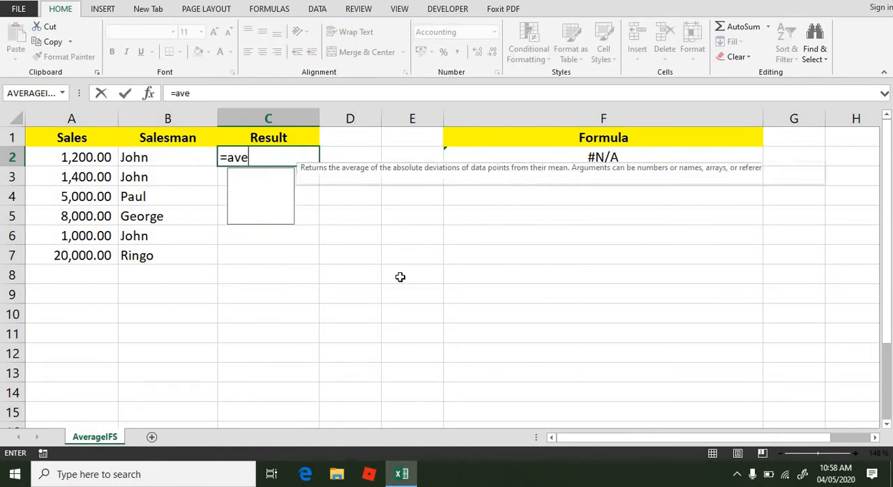
pyautogui.write('rage')
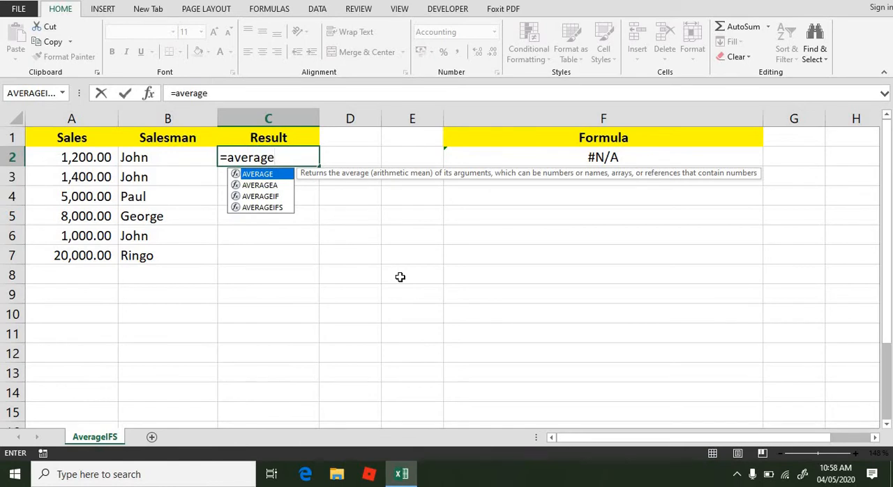
pyautogui.write('ifs')
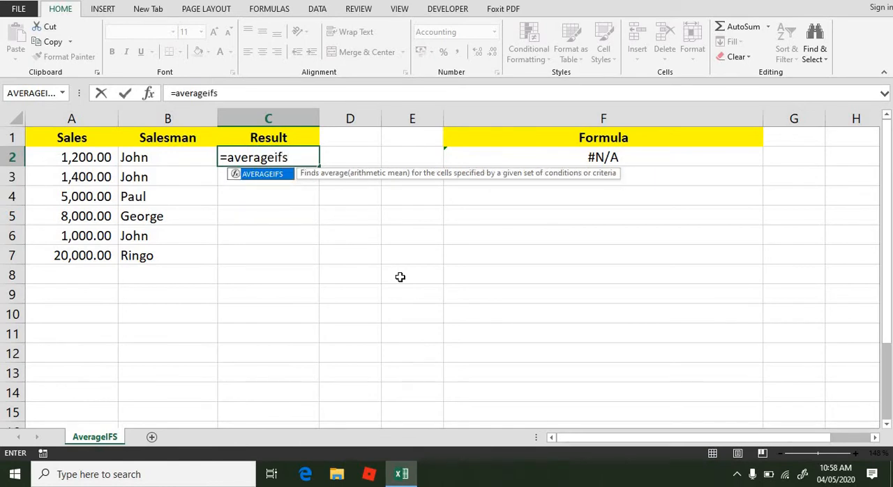
pyautogui.write('(')
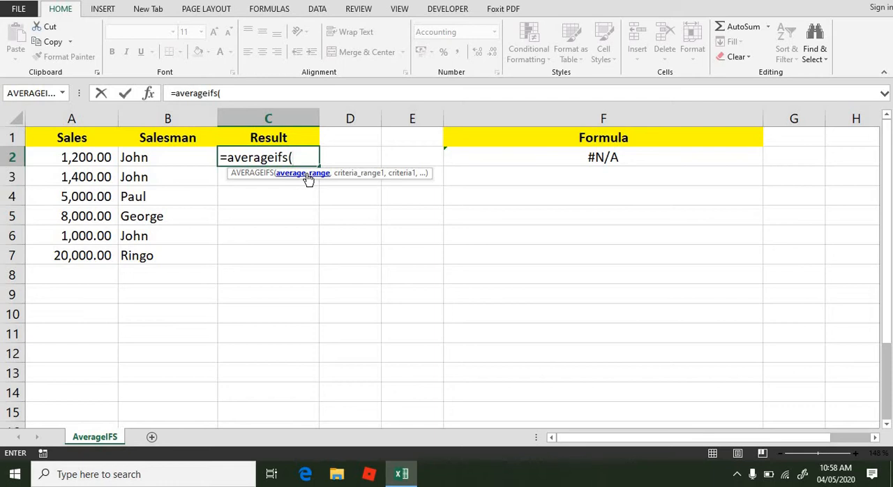
pyautogui.moveTo(88, 157); pyautogui.dragTo(82, 253)
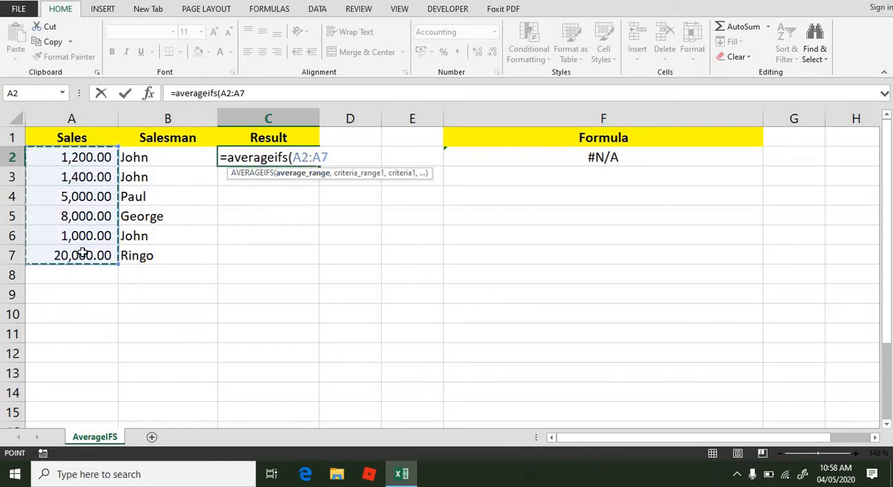
# Add A2:A7 as the formula's first criteria range with the criterion "<=1500"
pyautogui.write(',')
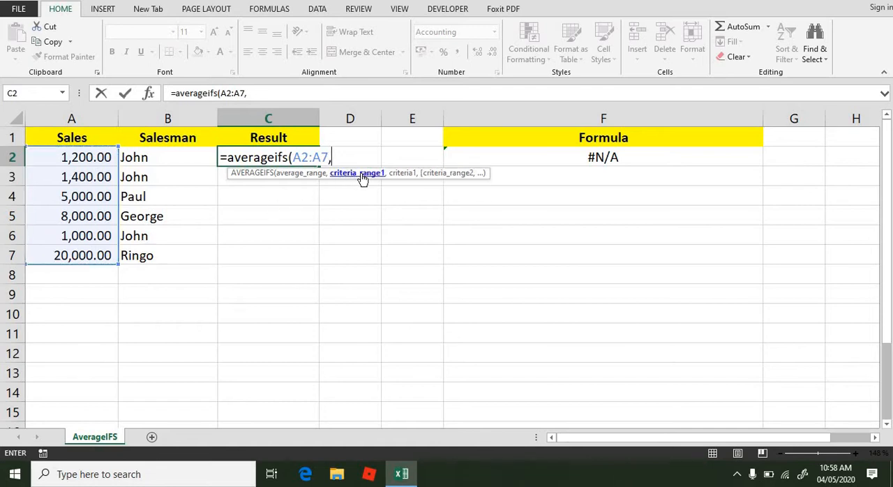
pyautogui.moveTo(83, 157); pyautogui.dragTo(85, 252)
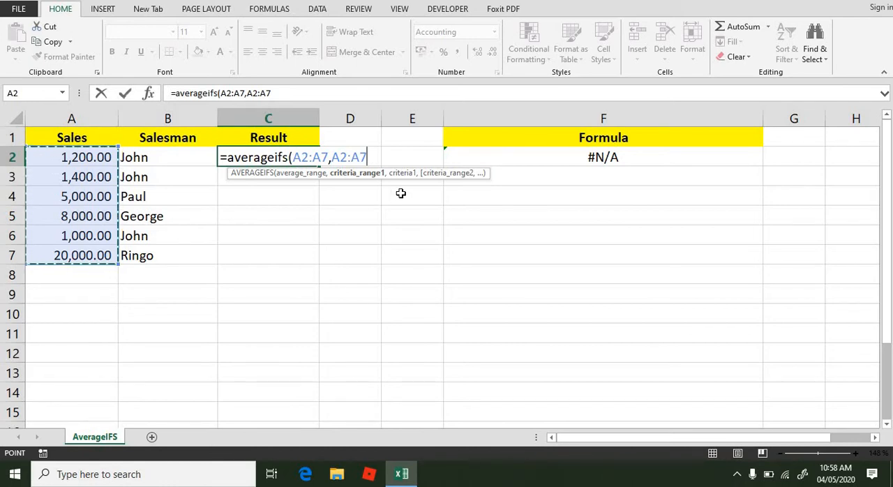
pyautogui.write(',"<=')
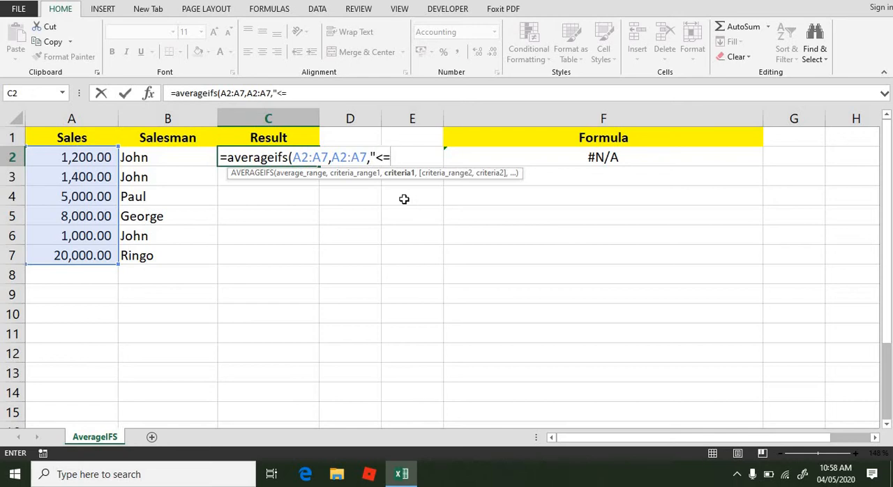
pyautogui.write('1500')
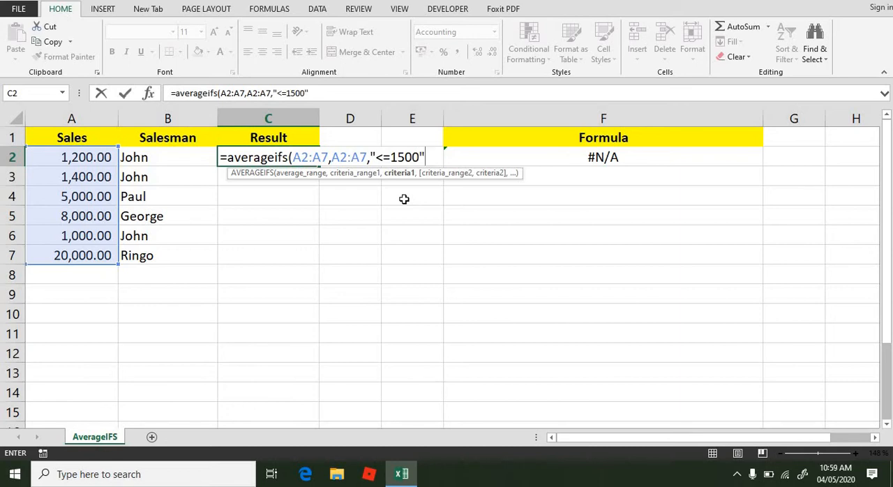
pyautogui.write('",')
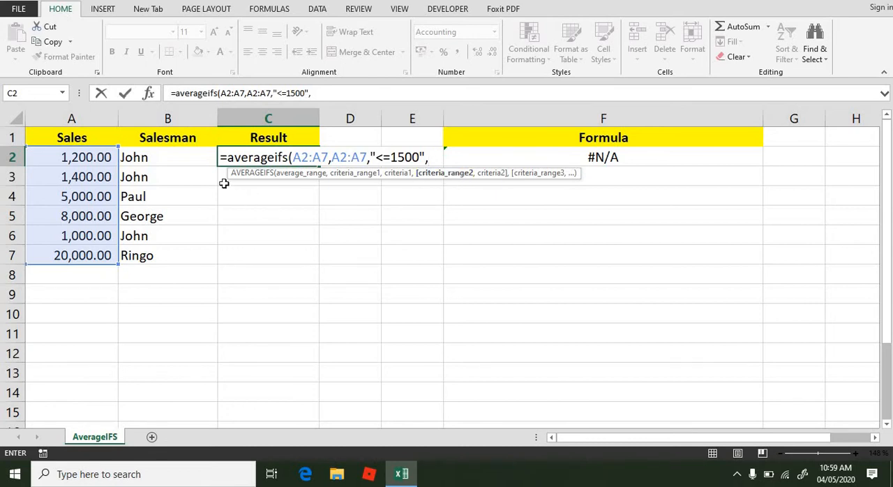
# Add B2:B7 as the second criteria range with a criterion equal to the salesman's name in B2, and complete the formula
pyautogui.click(186, 160)
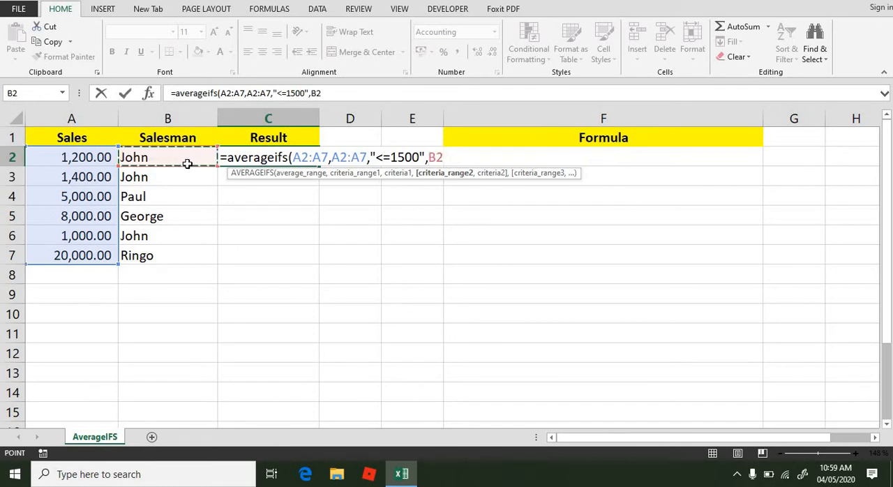
pyautogui.moveTo(185, 166); pyautogui.dragTo(198, 250)
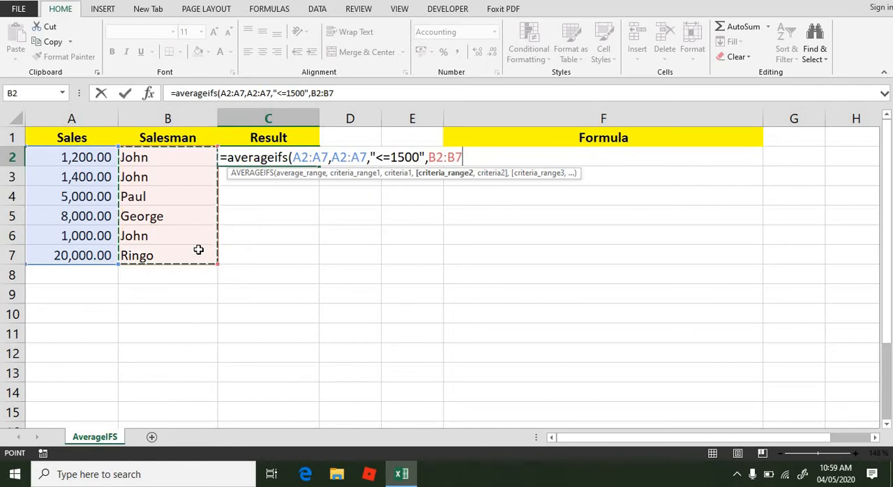
pyautogui.write(',"=Jo')
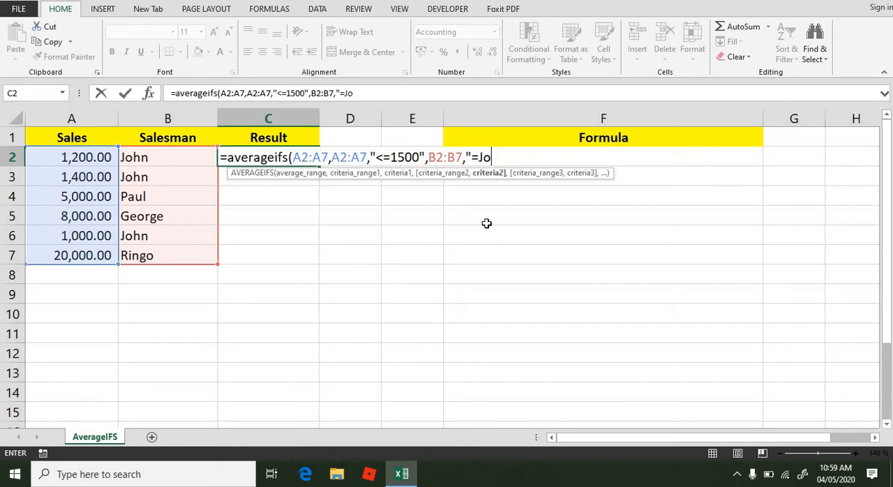
pyautogui.write('hn')
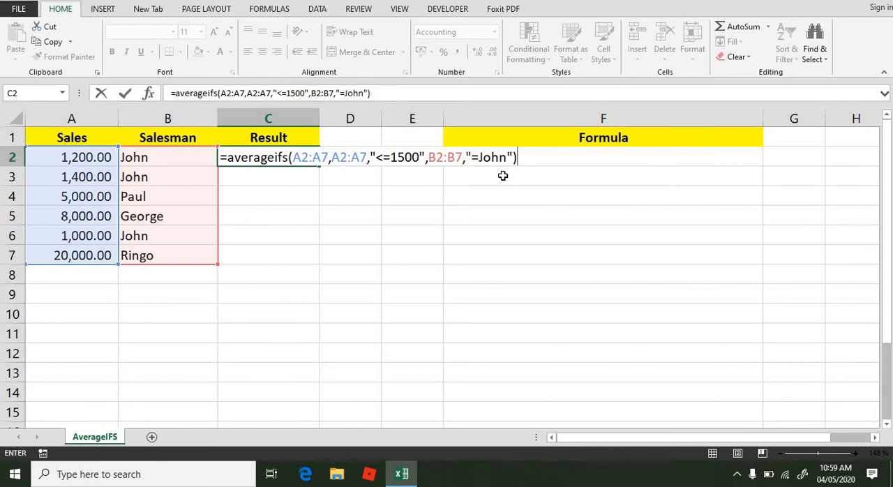
pyautogui.press('Return')
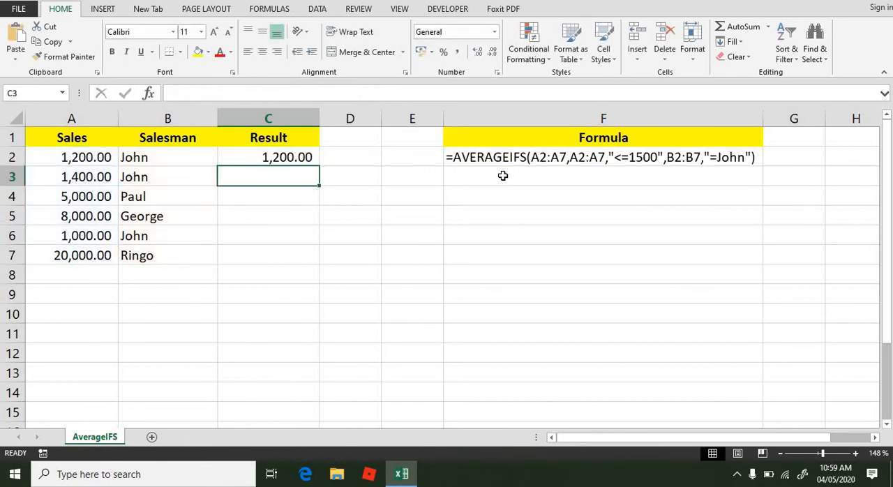
# Examine the result in C2 against the sales in A2, A3 and A6 and the matching salesman entries in B2, B3 and B6
pyautogui.click(298, 157)
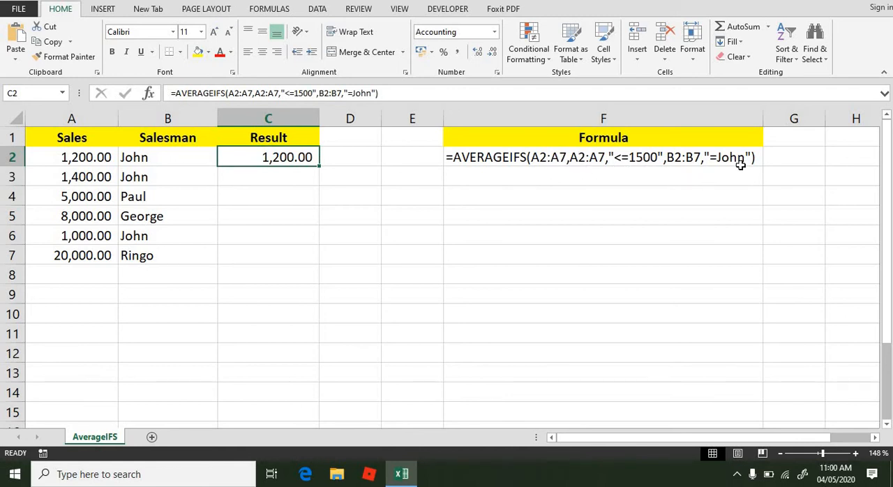
pyautogui.click(84, 160)
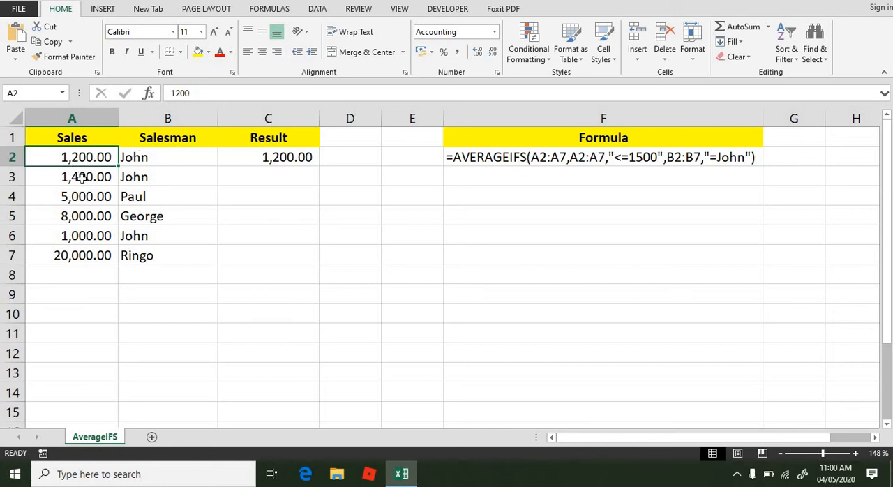
pyautogui.click(82, 178)
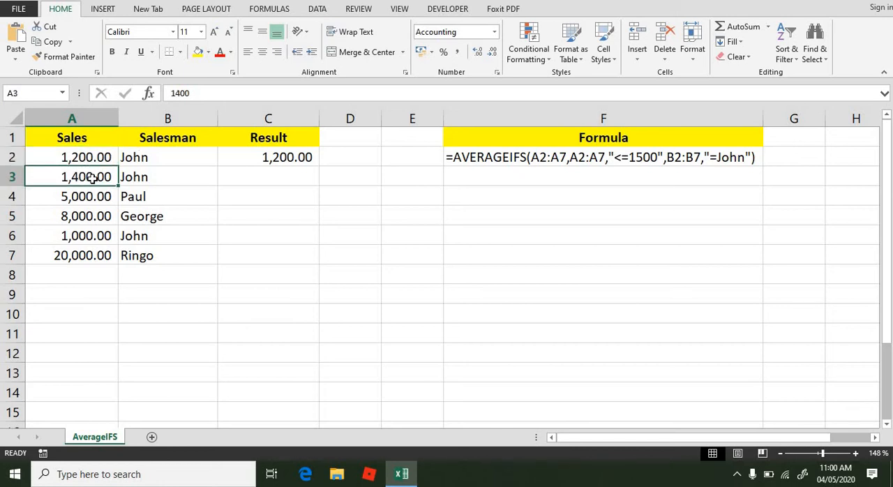
pyautogui.click(88, 235)
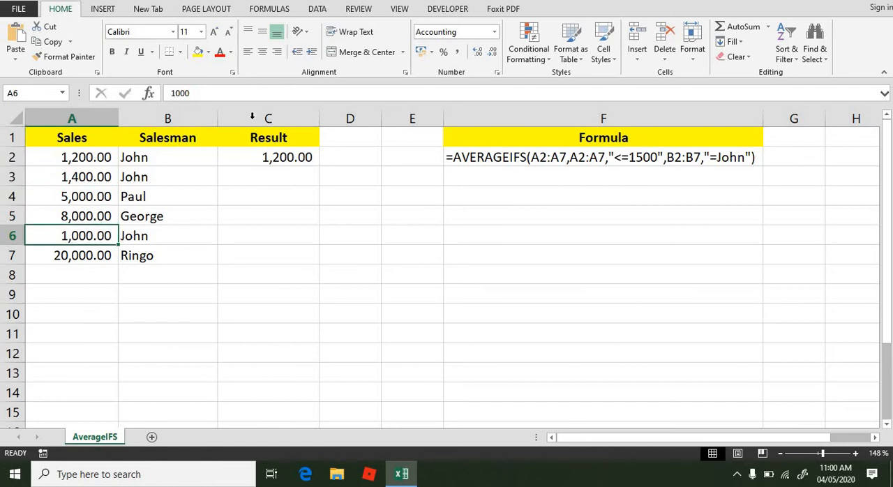
pyautogui.click(250, 159)
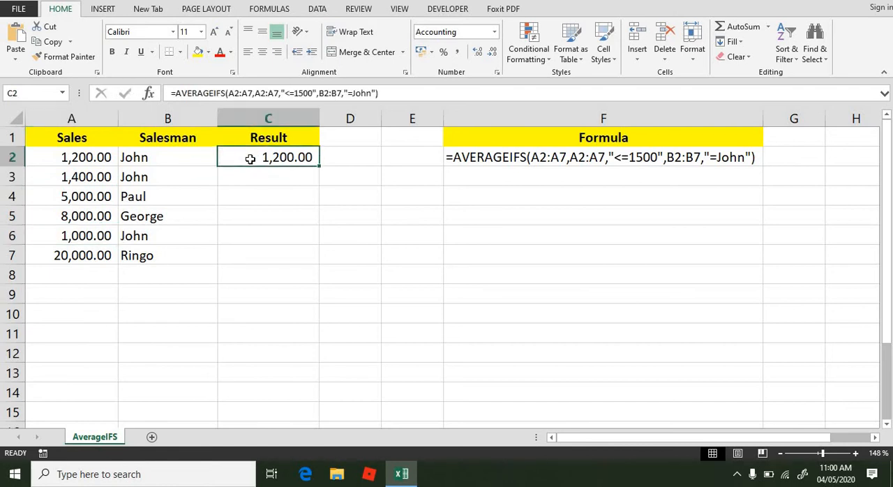
pyautogui.click(136, 157)
pyautogui.moveTo(136, 157); pyautogui.dragTo(136, 179)
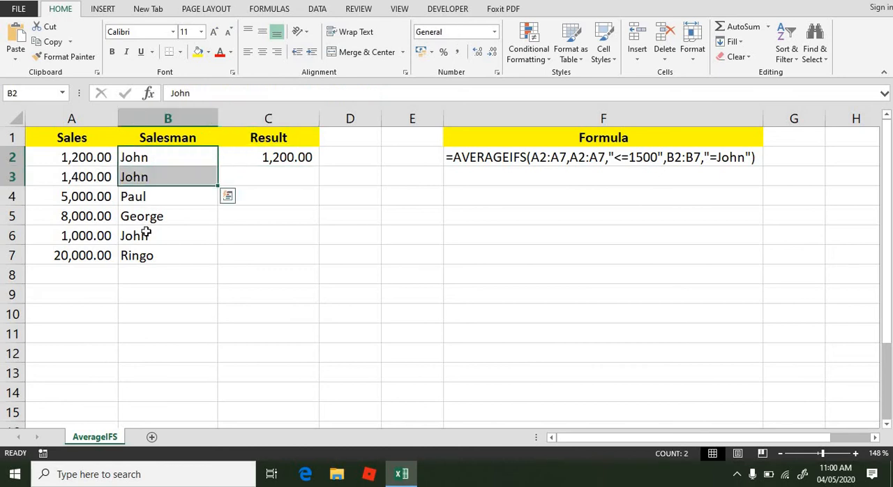
pyautogui.click(142, 237)
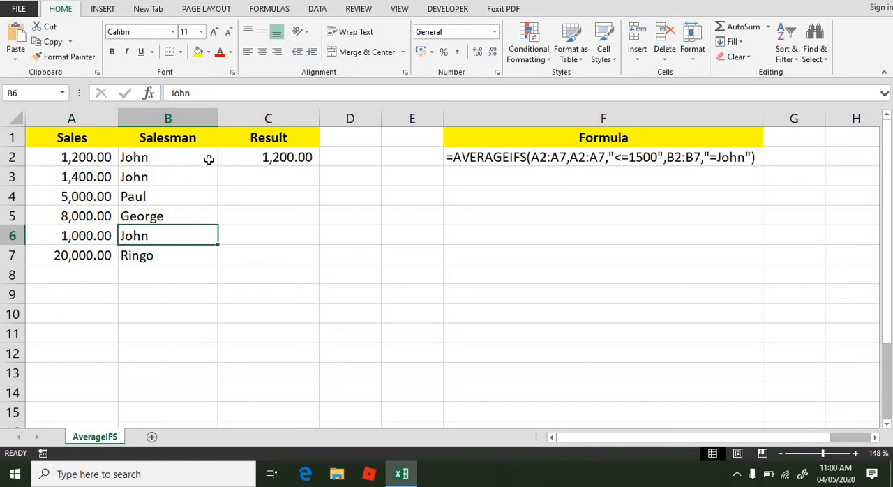
# Set the sales value in A2 to 5000
pyautogui.click(81, 159)
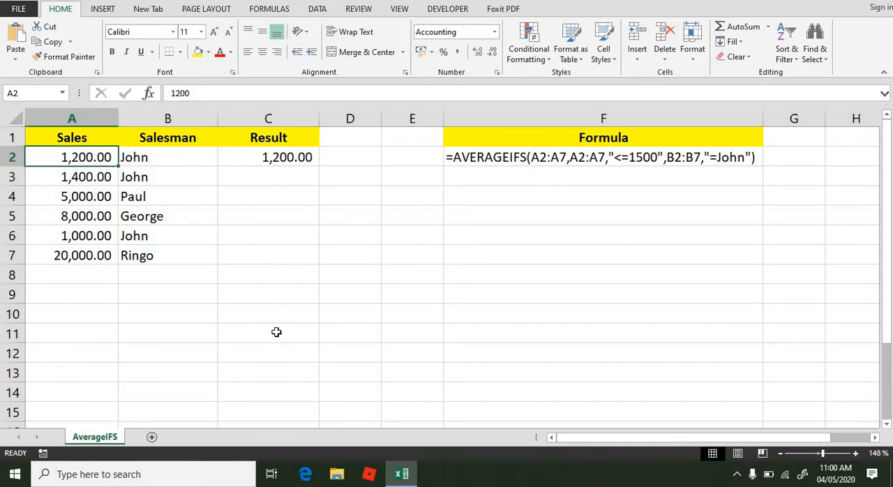
pyautogui.write('5000')
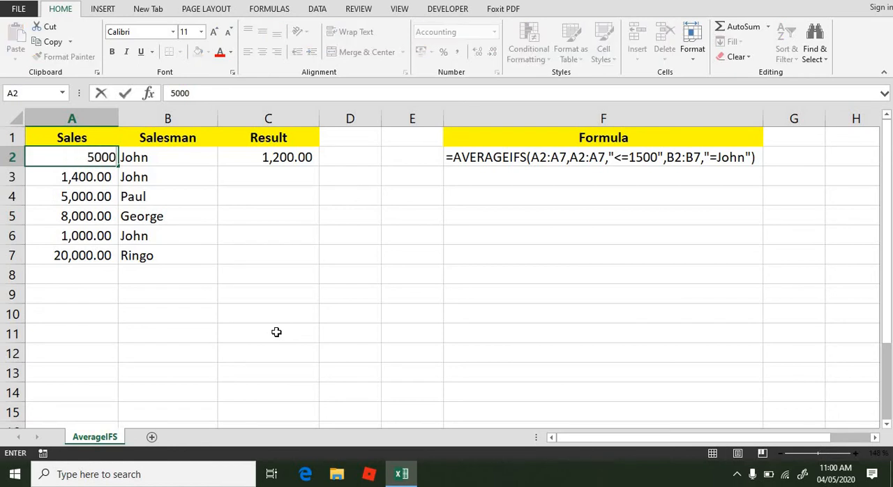
pyautogui.press('Return')
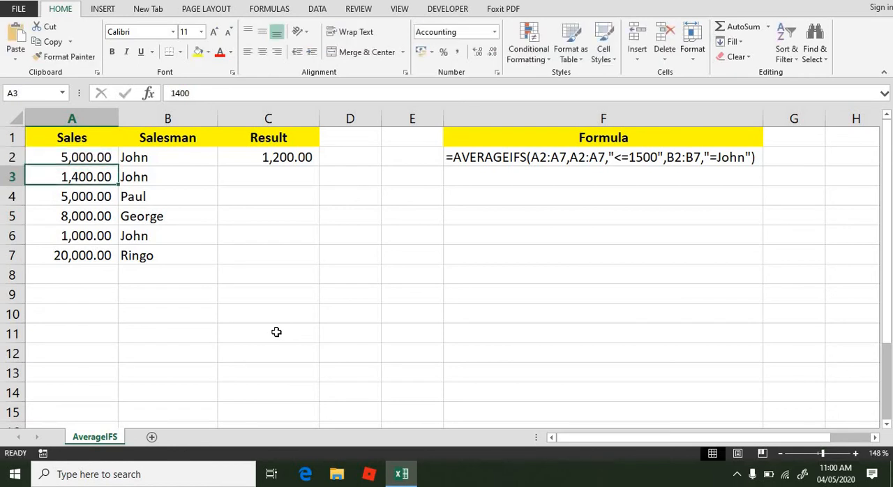
# Enter the check formula =AVERAGE(A3,A6) in C8 to average only the two sales values that meet both criteria
pyautogui.click(93, 158)
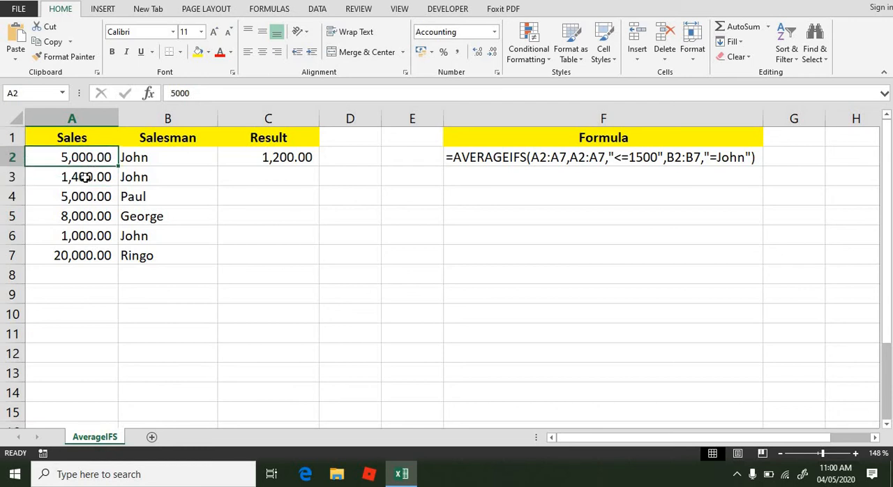
pyautogui.click(84, 177)
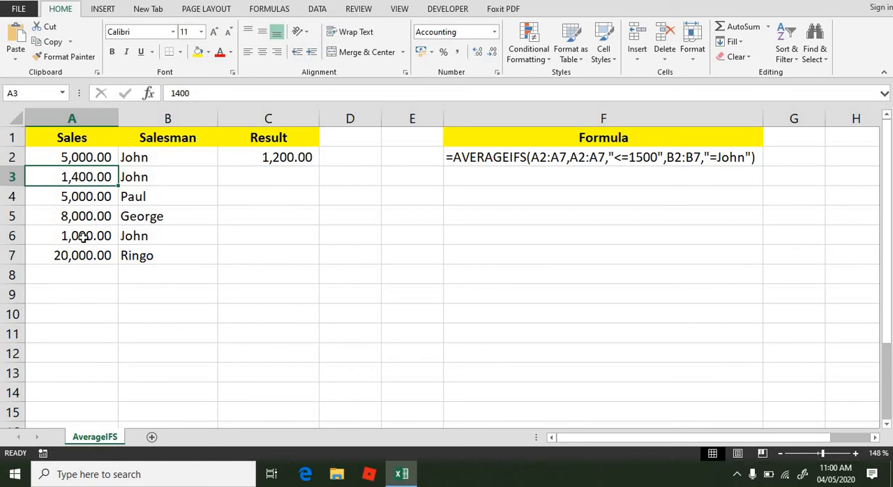
pyautogui.click(84, 235)
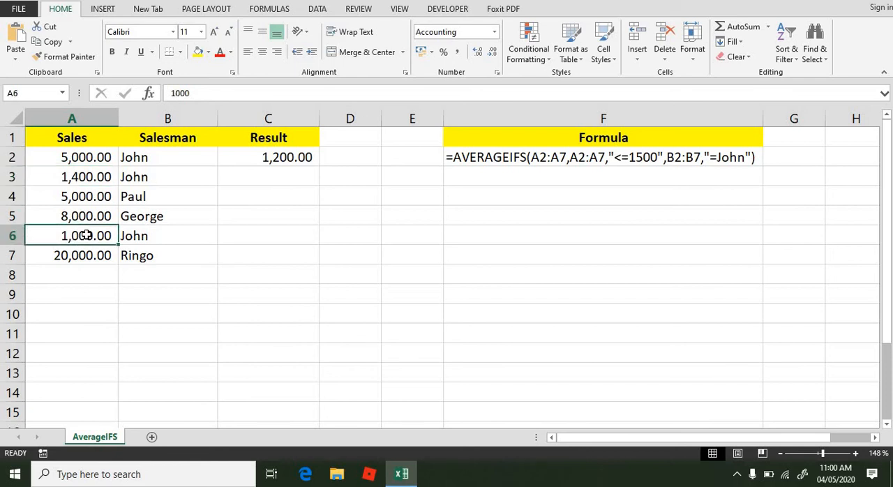
pyautogui.click(258, 280)
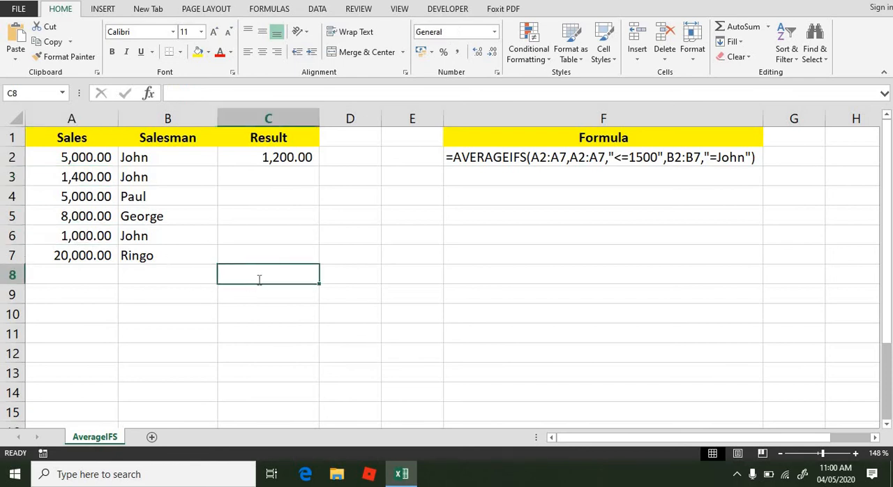
pyautogui.write('=aver')
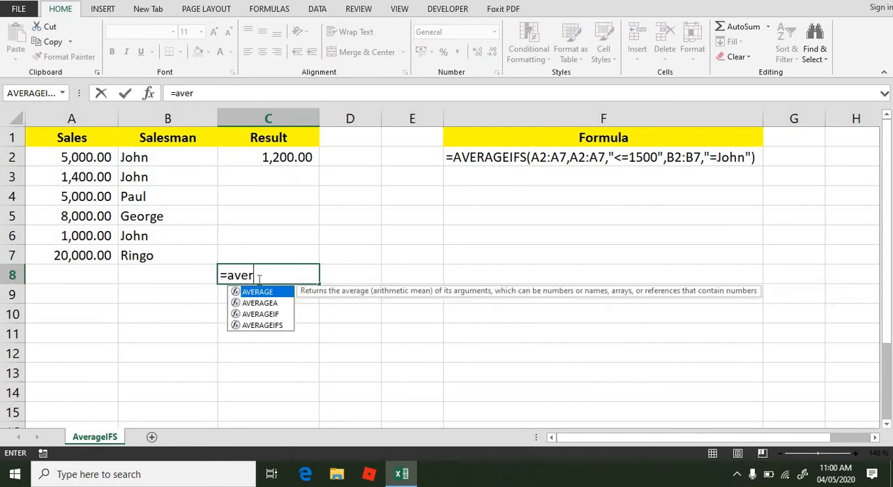
pyautogui.write('age(')
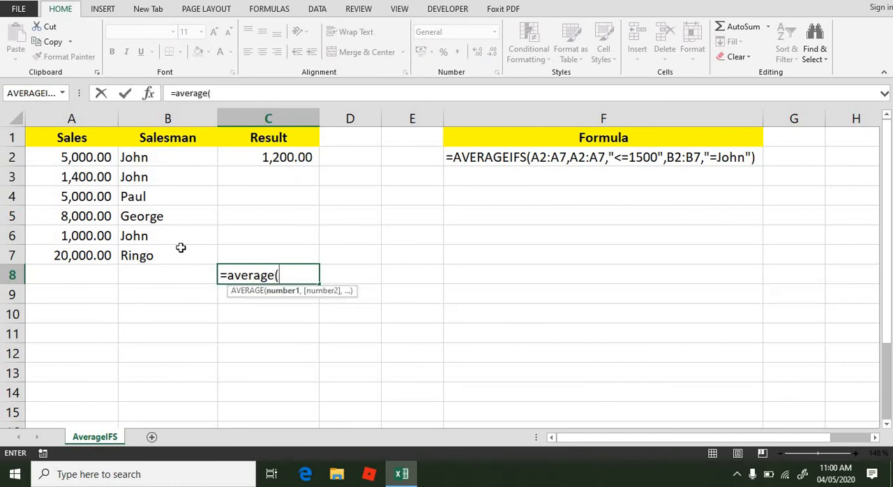
pyautogui.click(83, 177)
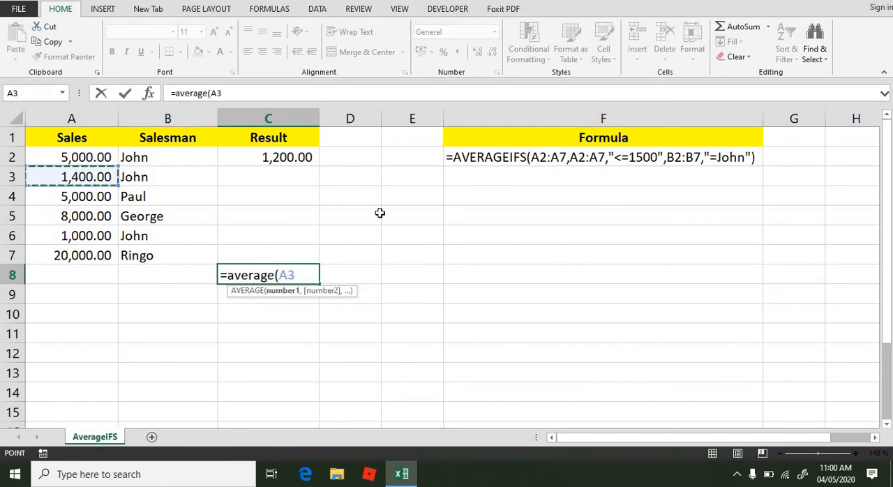
pyautogui.write(',')
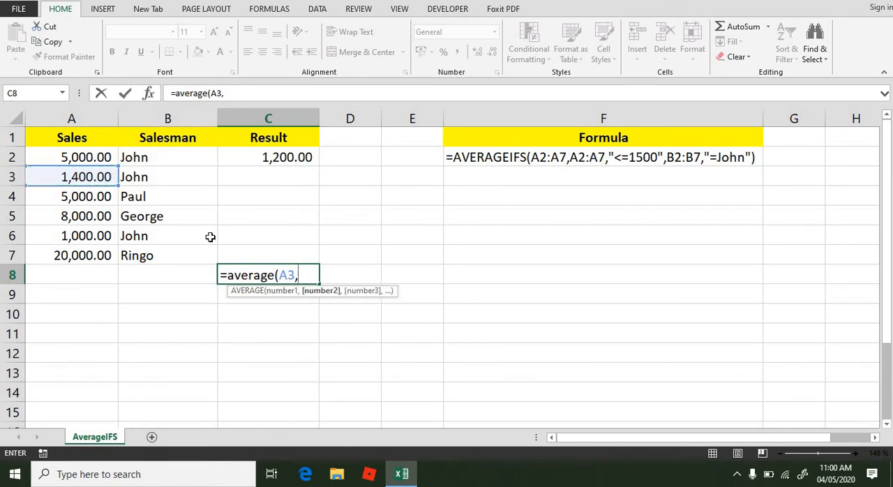
pyautogui.click(84, 239)
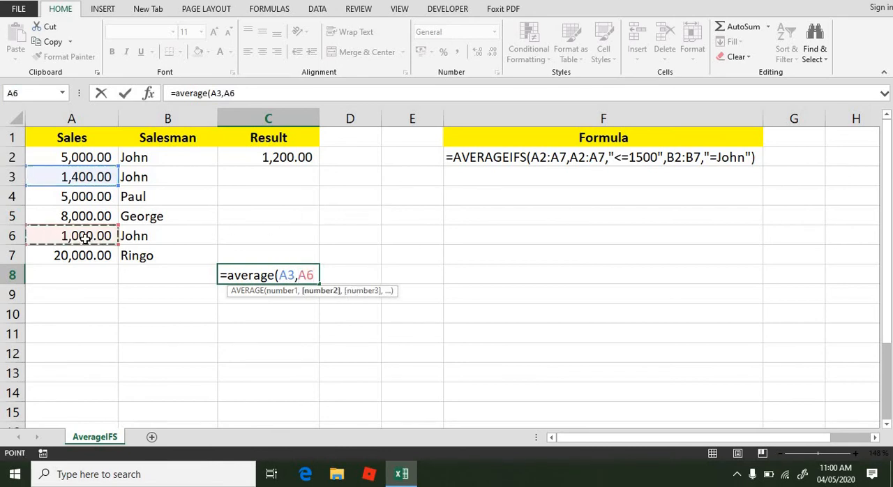
pyautogui.write(')')
pyautogui.press('Return')
pyautogui.click(283, 275)
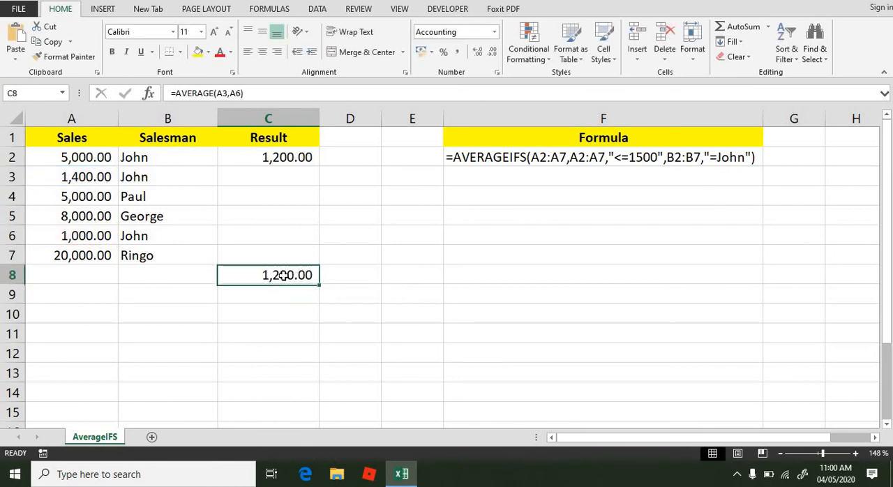
# Set the sales value in A3 to 5000
pyautogui.click(78, 157)
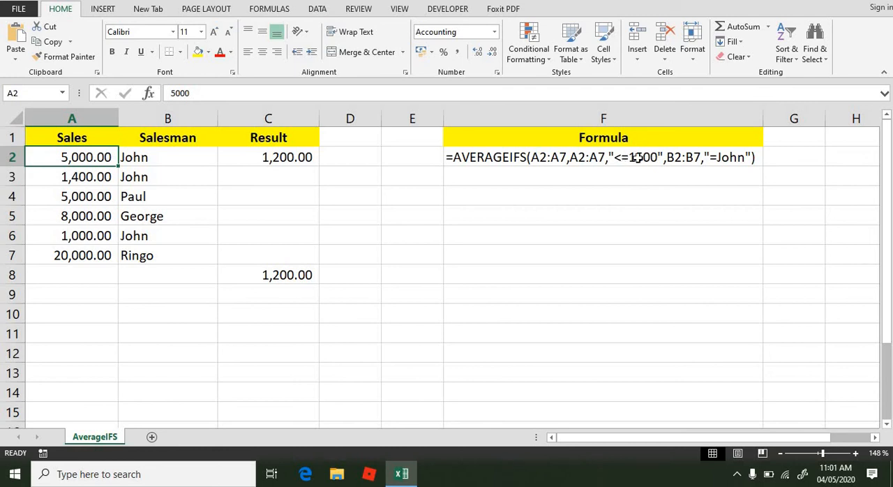
pyautogui.click(99, 172)
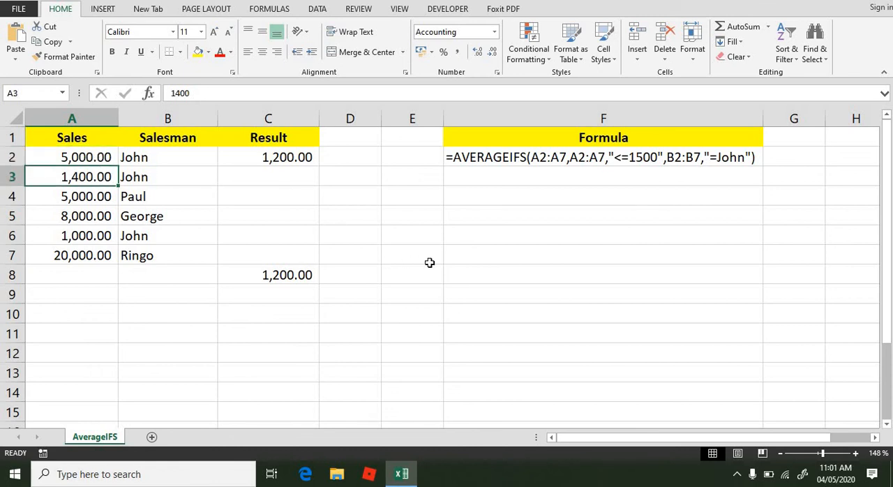
pyautogui.write('5000')
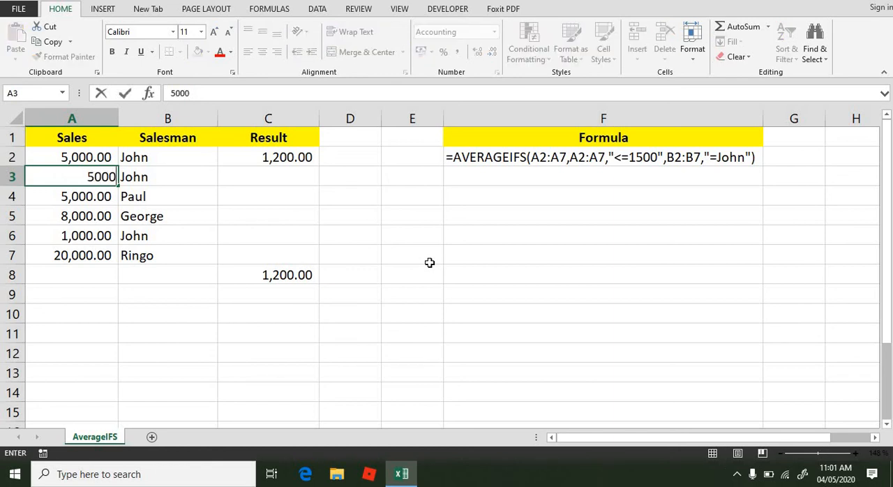
pyautogui.press('Return')
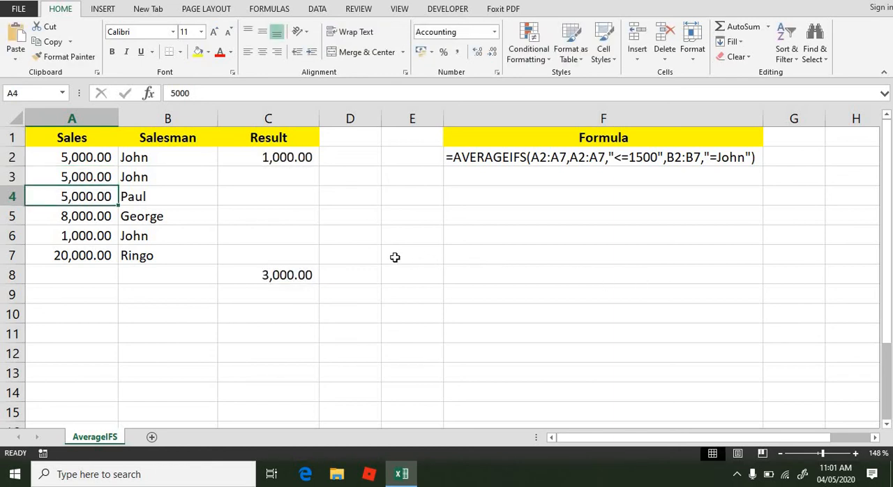
# Remove the A3 reference from the check formula in C8, leaving =AVERAGE(A6)
pyautogui.click(75, 236)
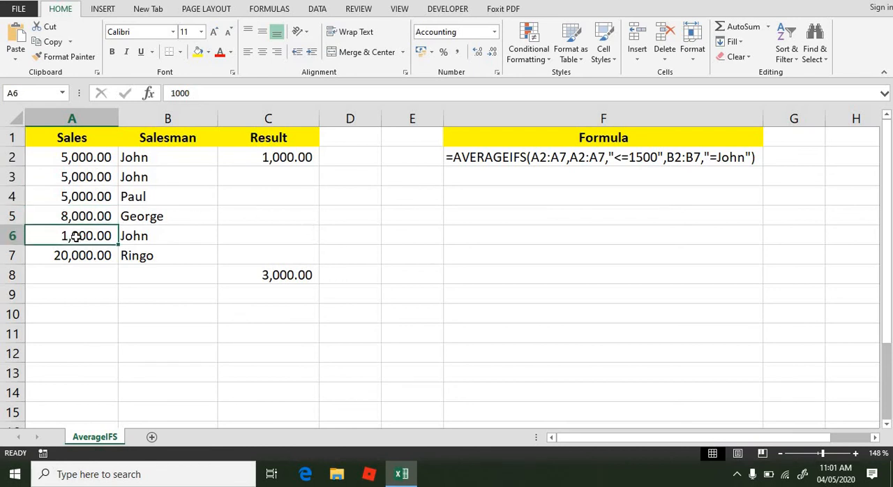
pyautogui.click(255, 275)
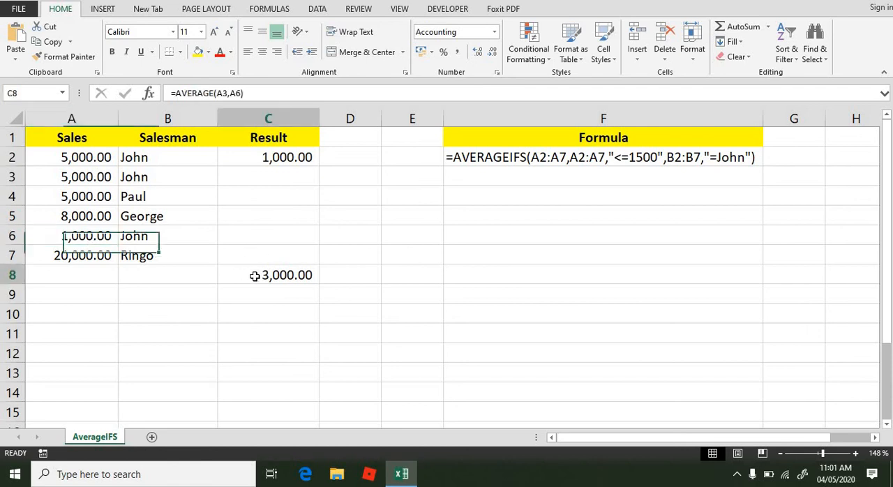
pyautogui.doubleClick(255, 276)
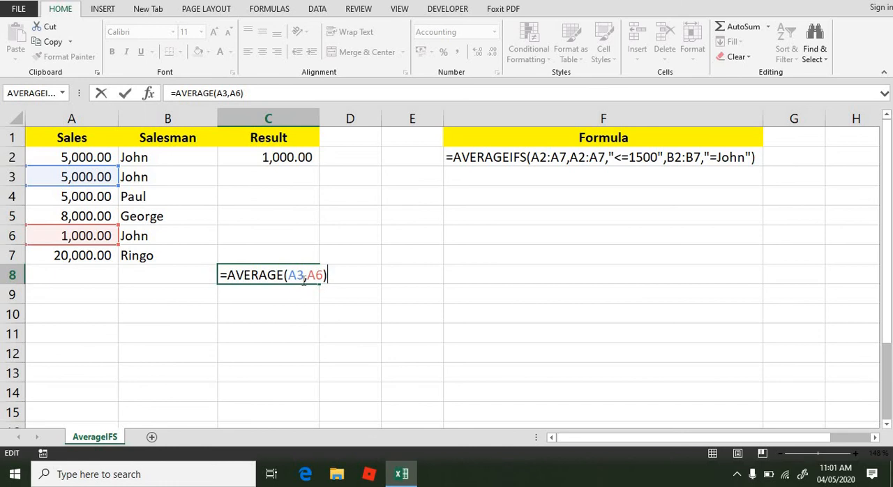
pyautogui.click(306, 276)
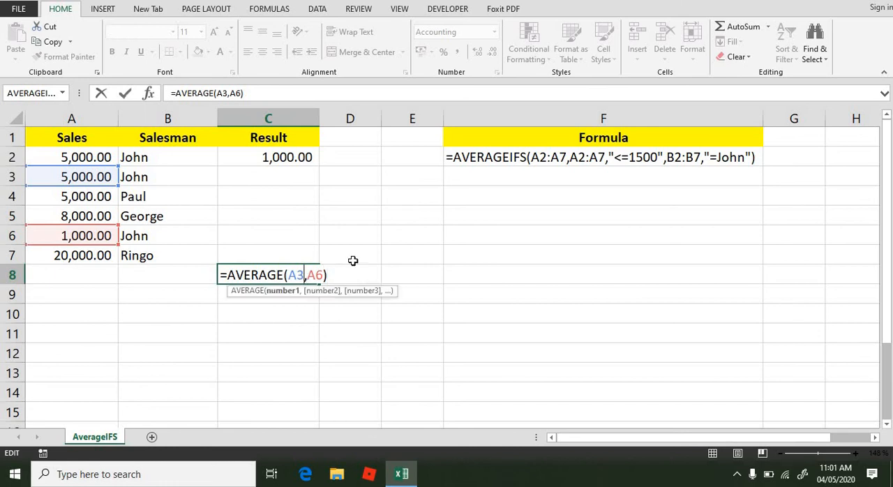
pyautogui.press('Right')
pyautogui.press('BackSpace')
pyautogui.press('BackSpace')
pyautogui.press('BackSpace')
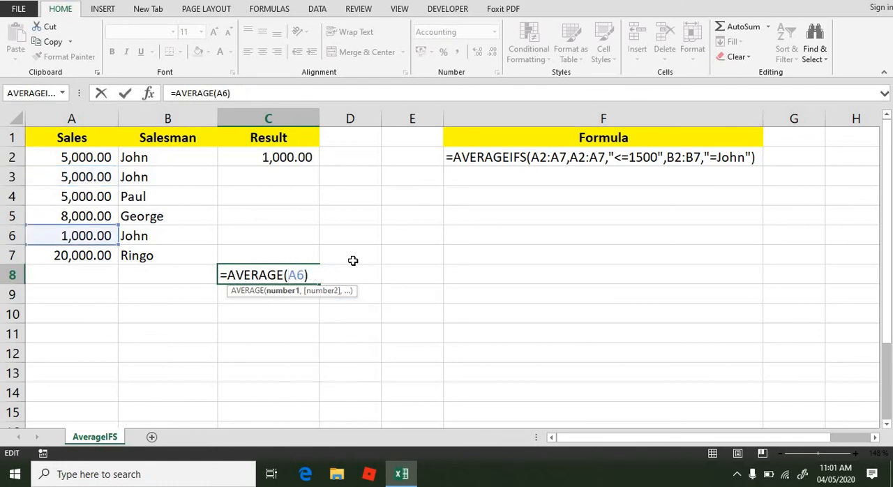
pyautogui.press('Return')
# Examine the sales in A2:A3 against the AVERAGEIFS formula and its result in C2
pyautogui.click(83, 156)
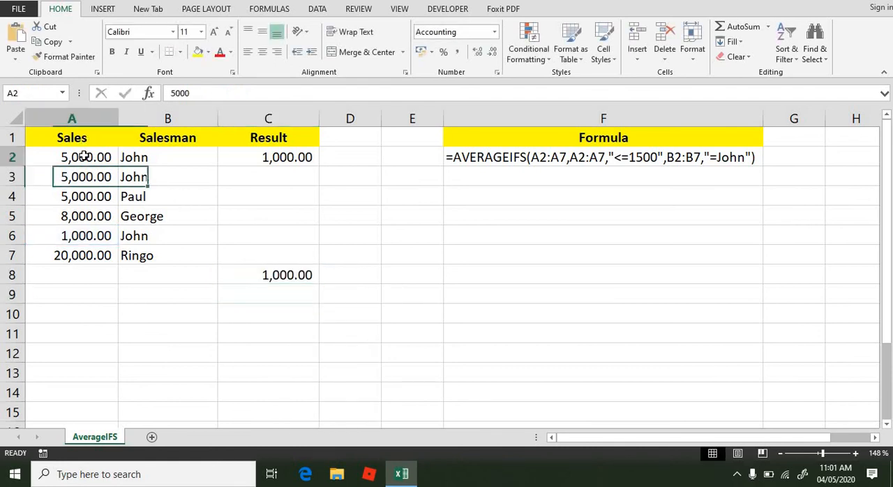
pyautogui.moveTo(84, 157); pyautogui.dragTo(83, 177)
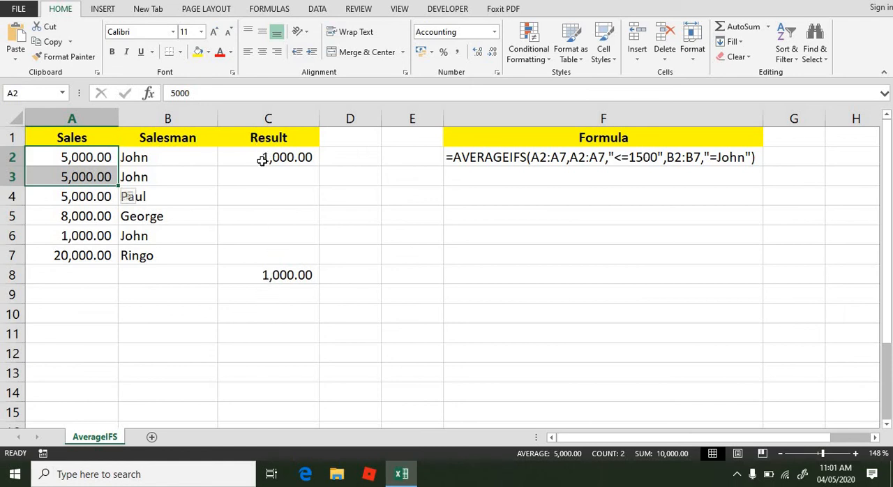
pyautogui.click(259, 162)
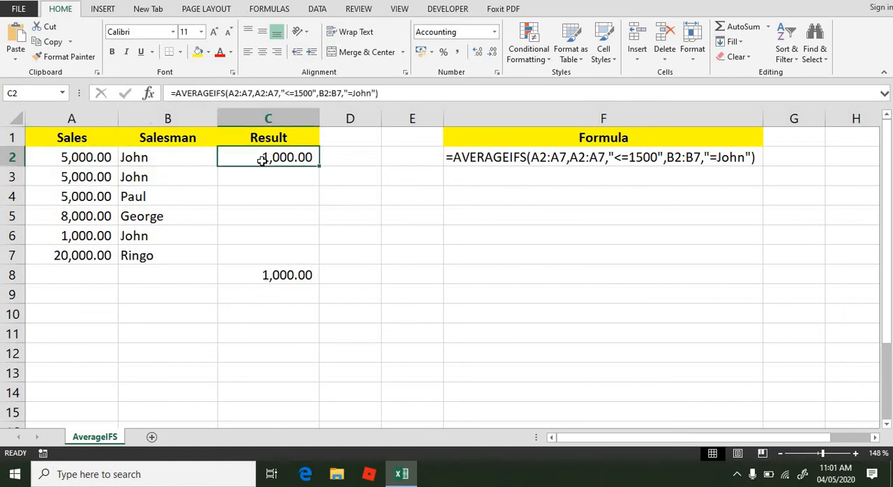